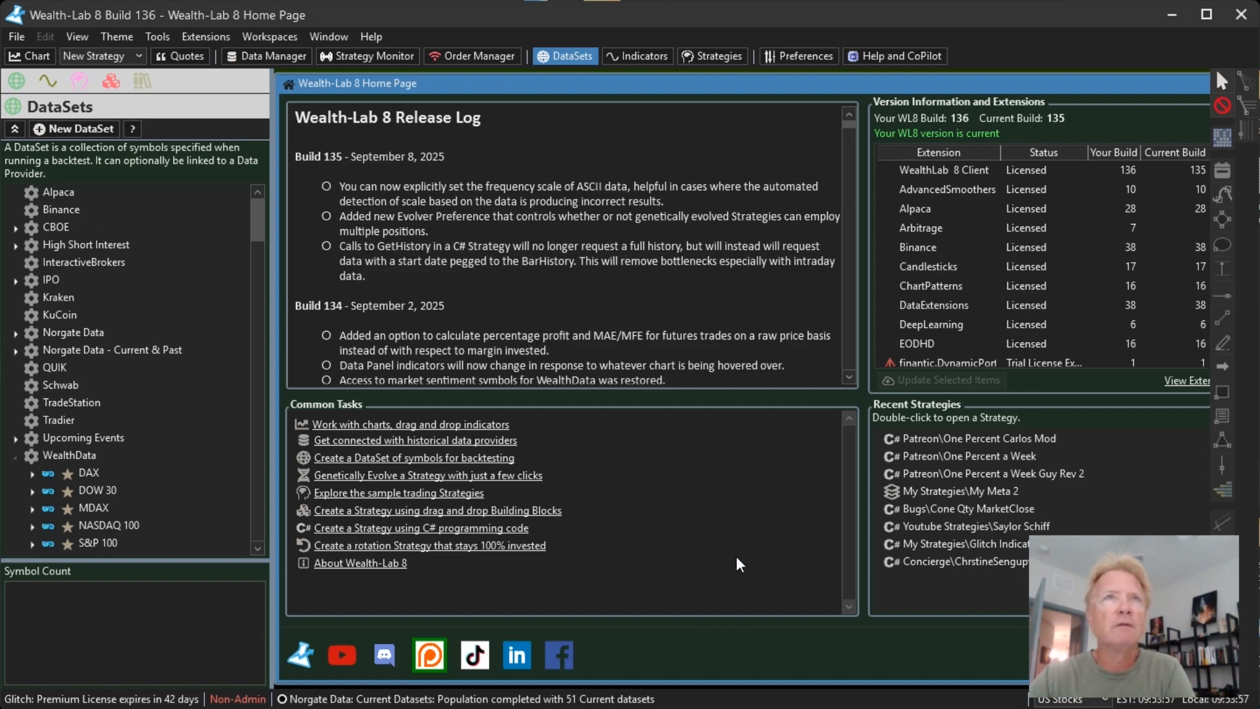
Step: Open a new daily SPY chart and maximize its window
click(29, 55)
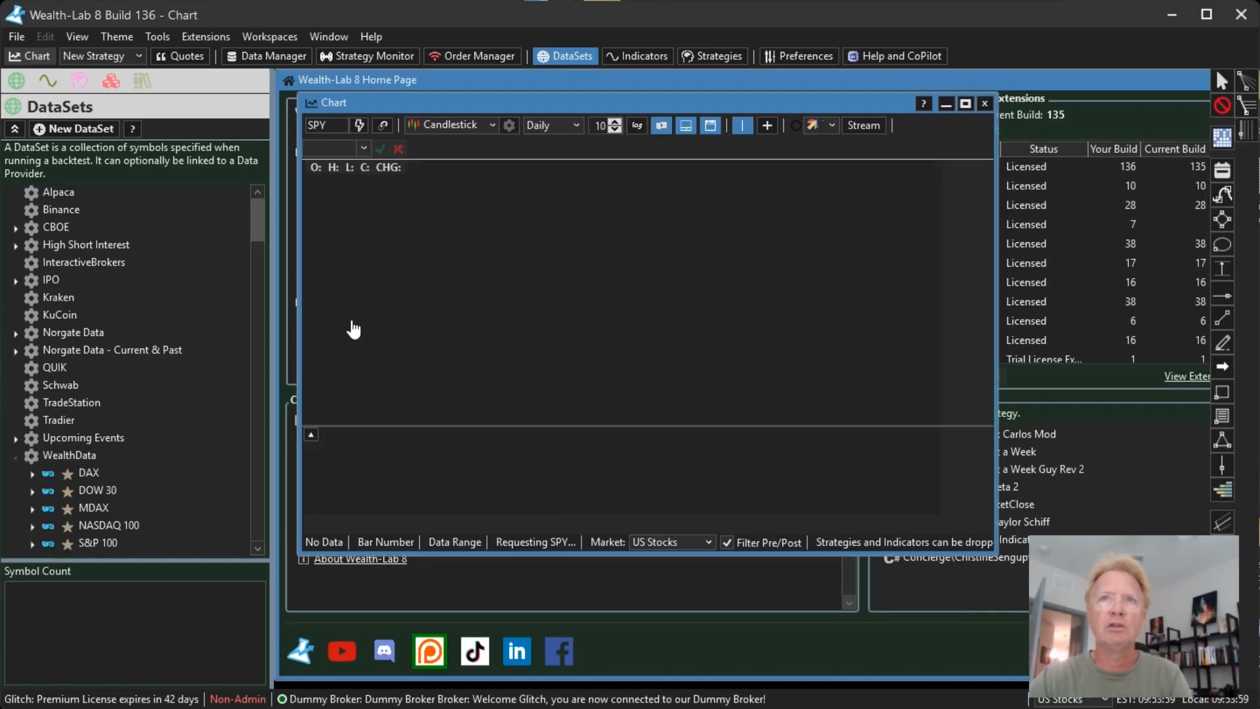
double_click(767, 105)
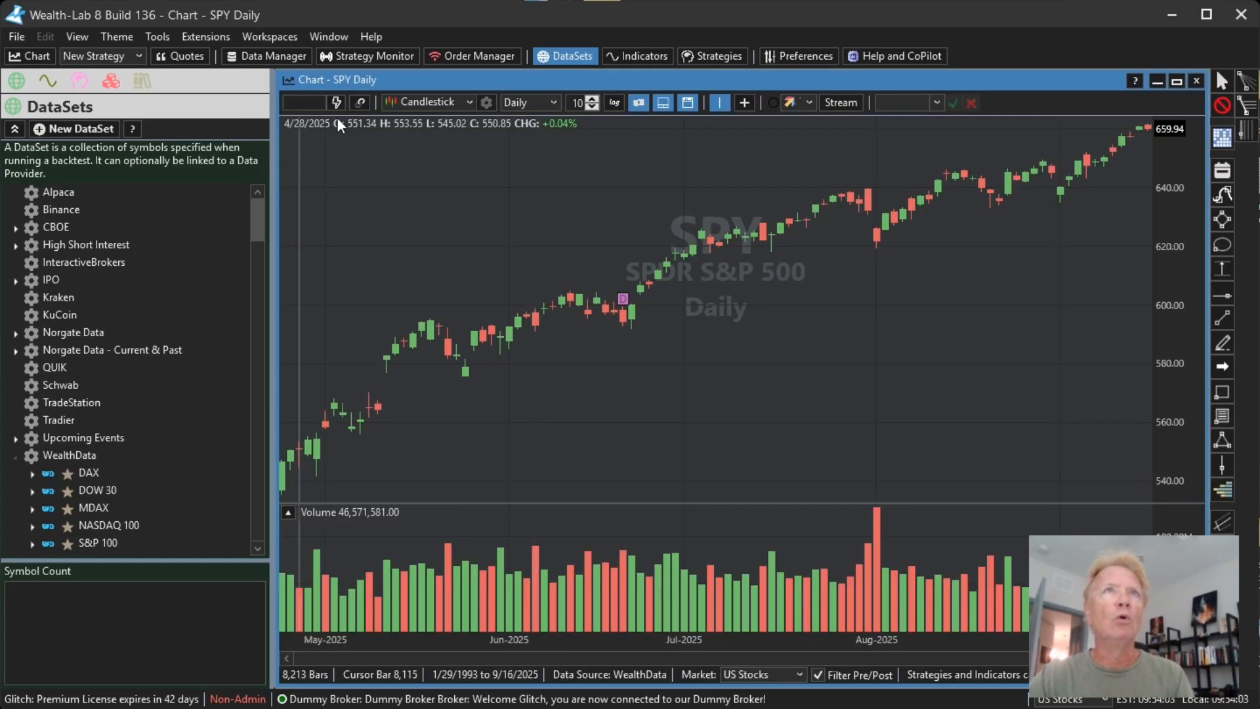
Step: In the Data Manager, enable Yahoo! Finance and MarketBeat as event providers to supply analyst rating data
click(266, 56)
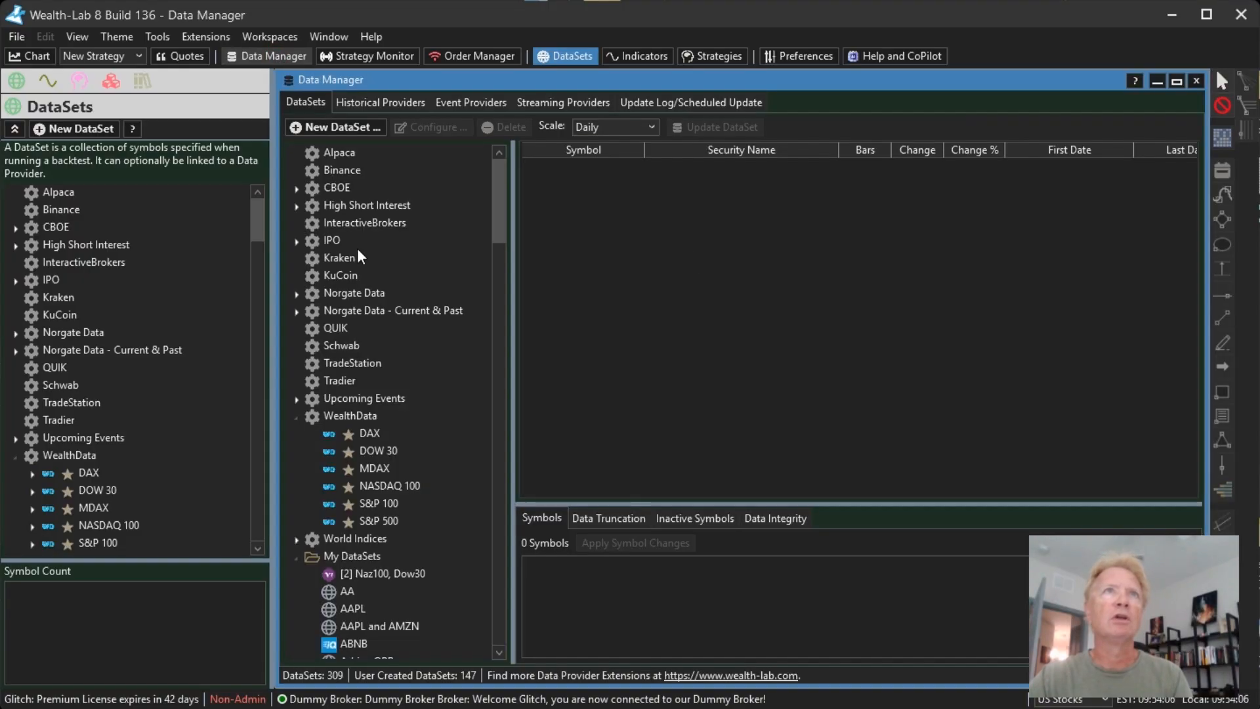
click(460, 103)
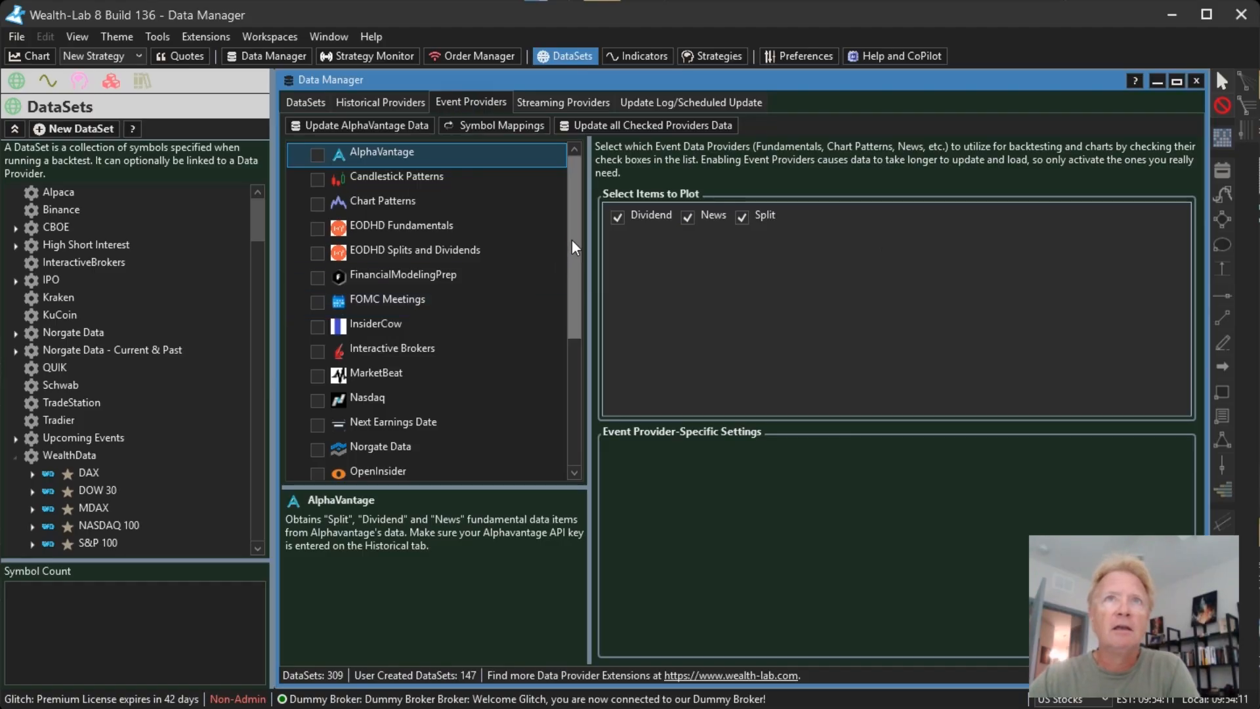
drag(572, 239, 577, 400)
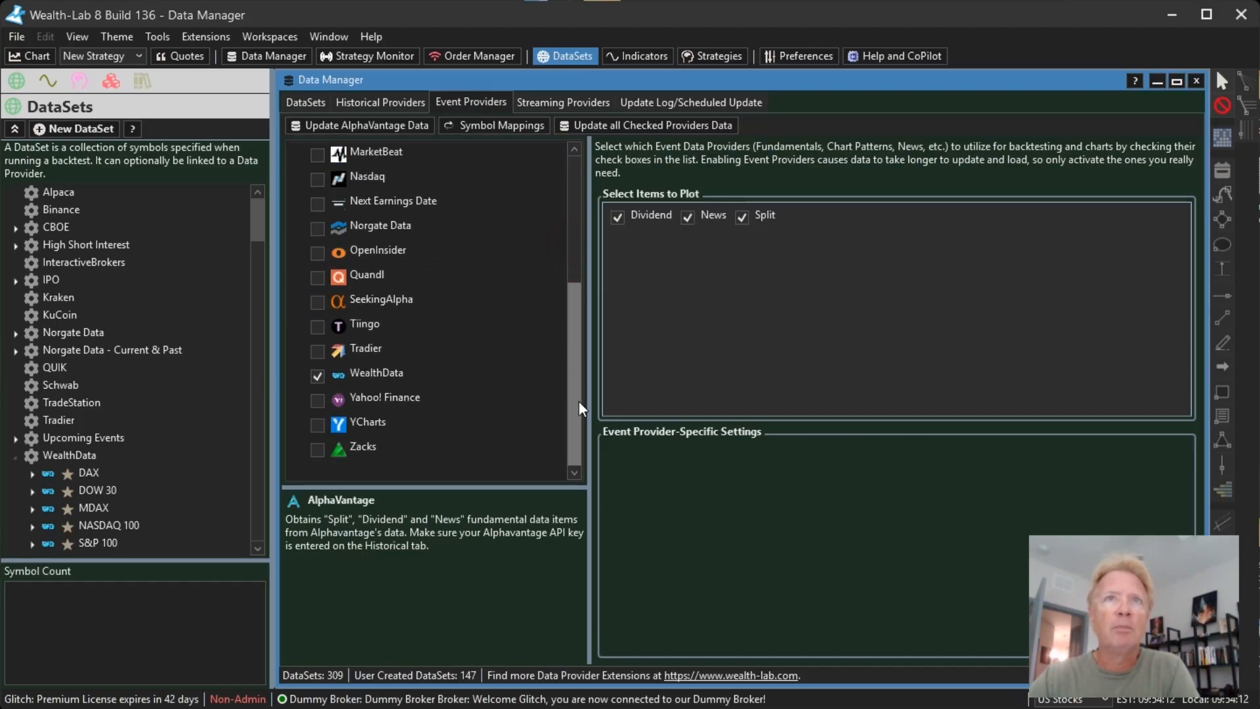
click(459, 407)
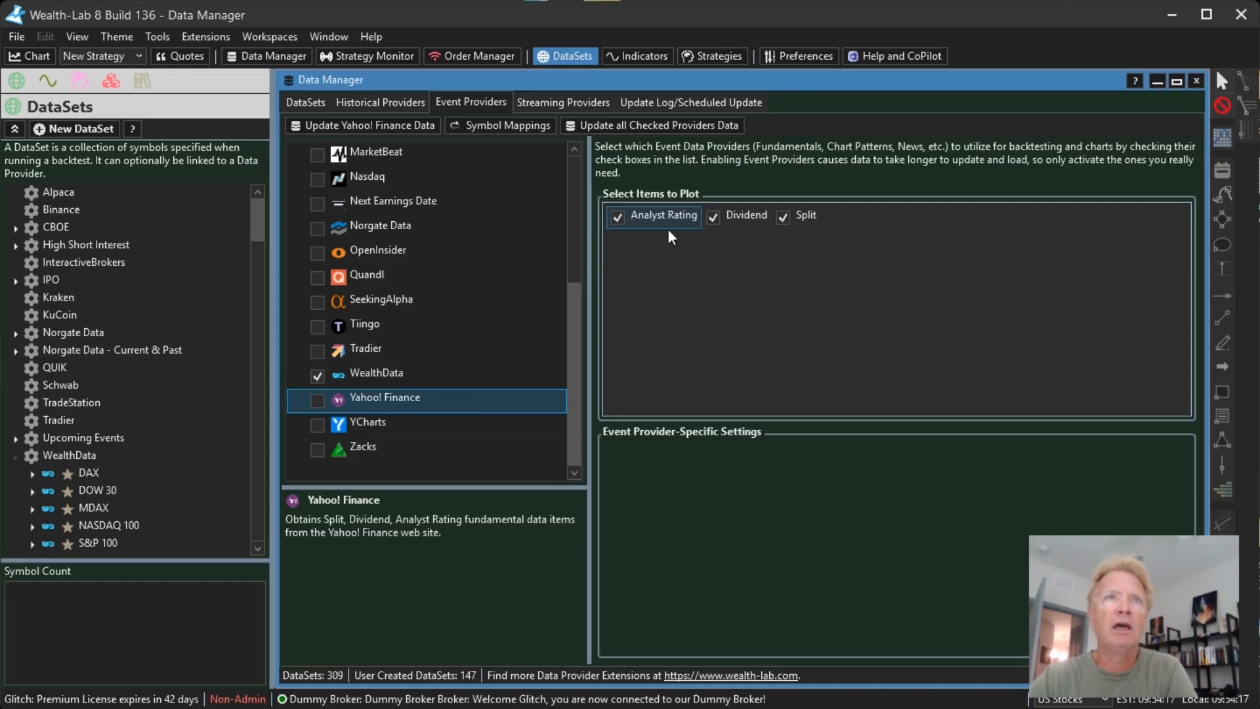
click(400, 401)
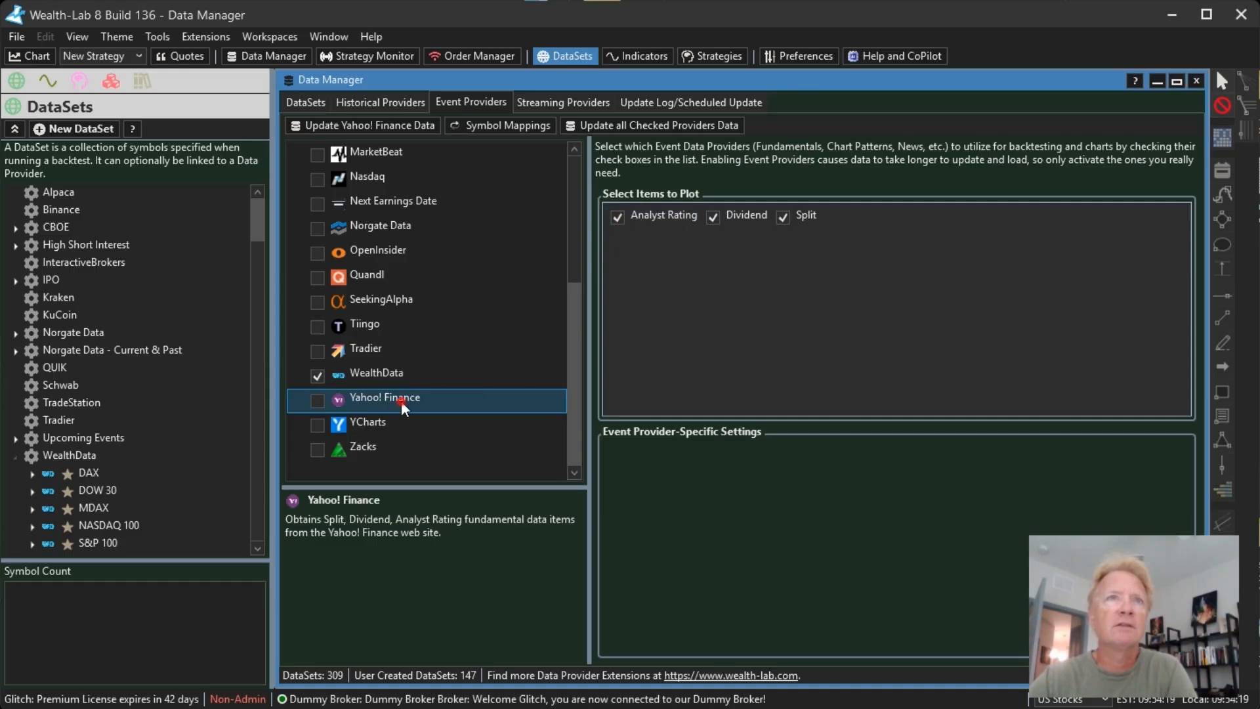
click(317, 402)
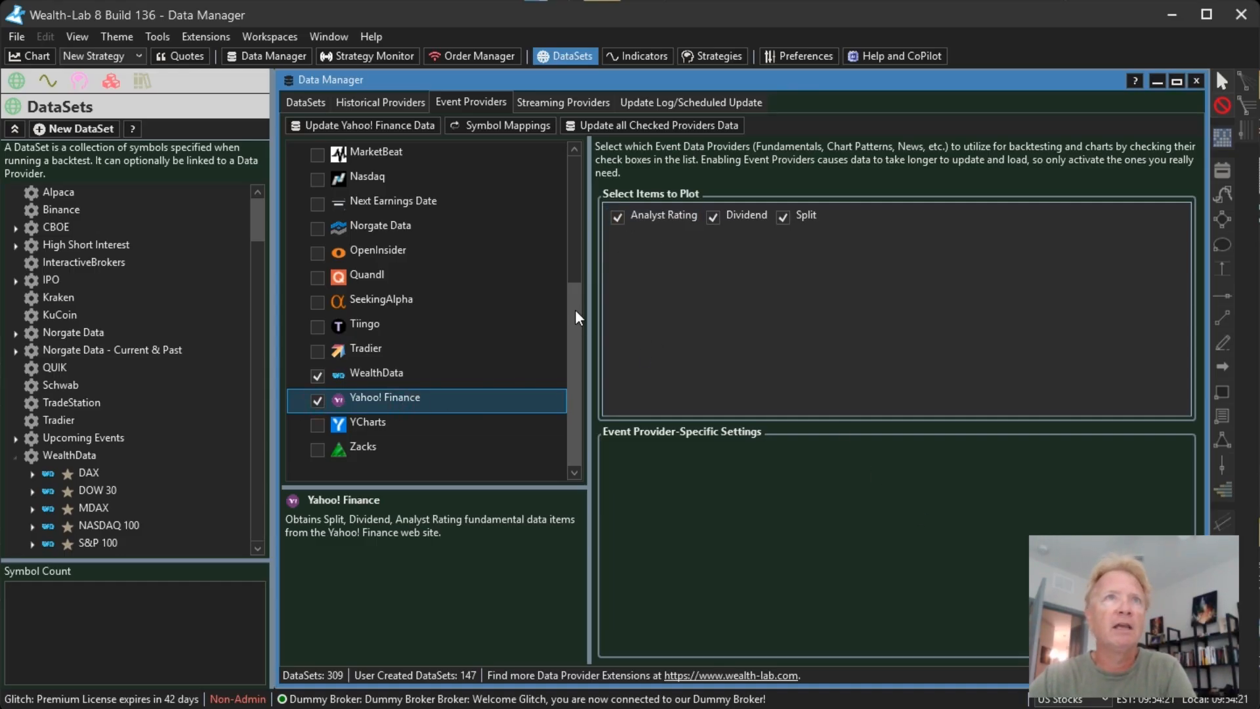
click(423, 155)
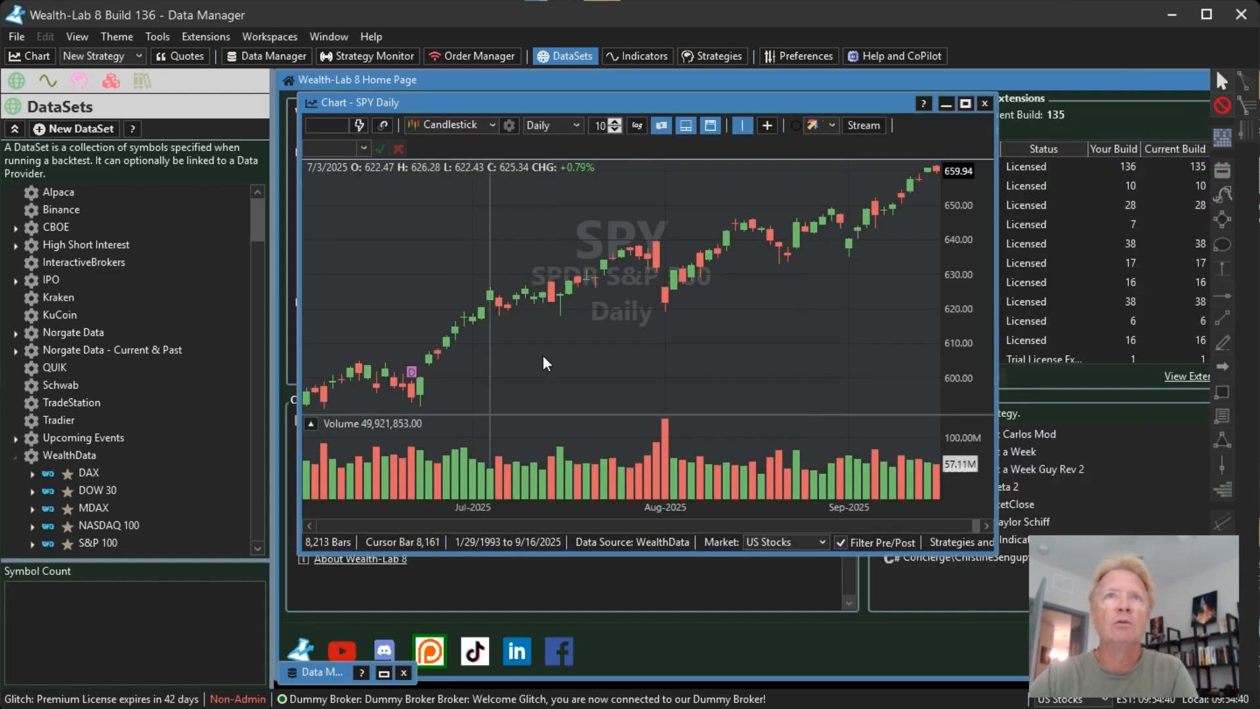
Step: Maximize the SPY chart window and switch its symbol to AAL
click(965, 103)
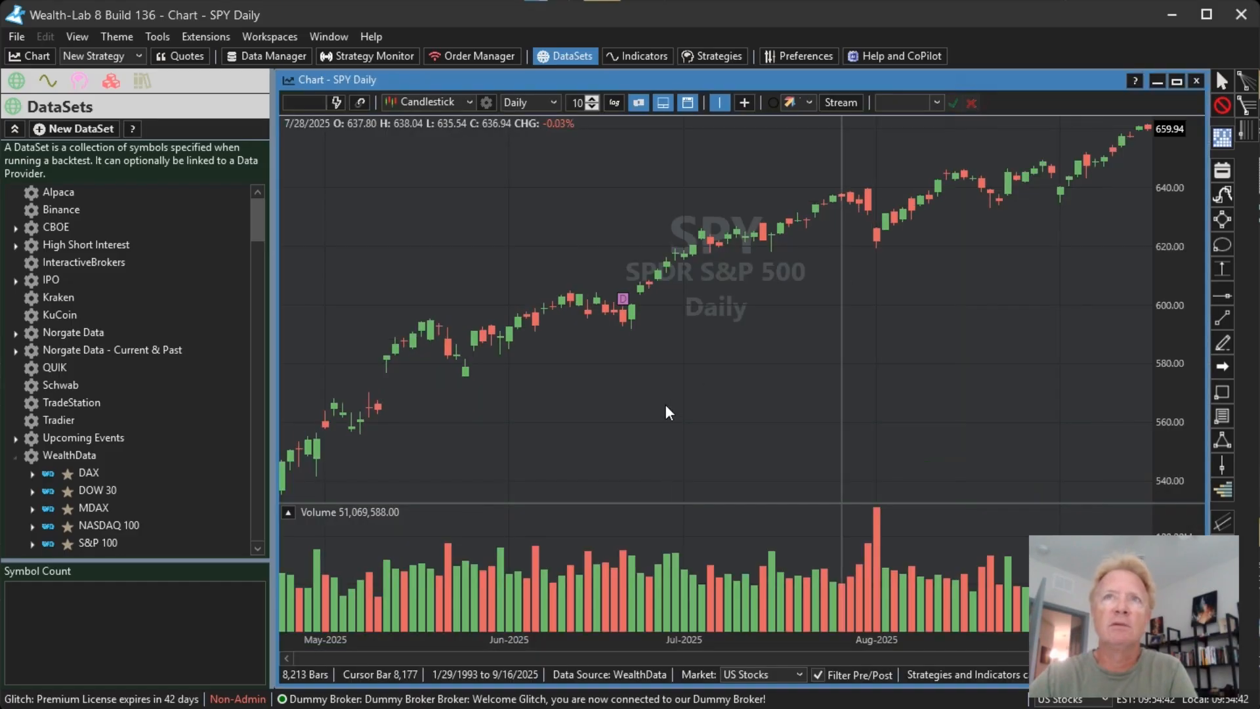
text(AAL)
key(Return)
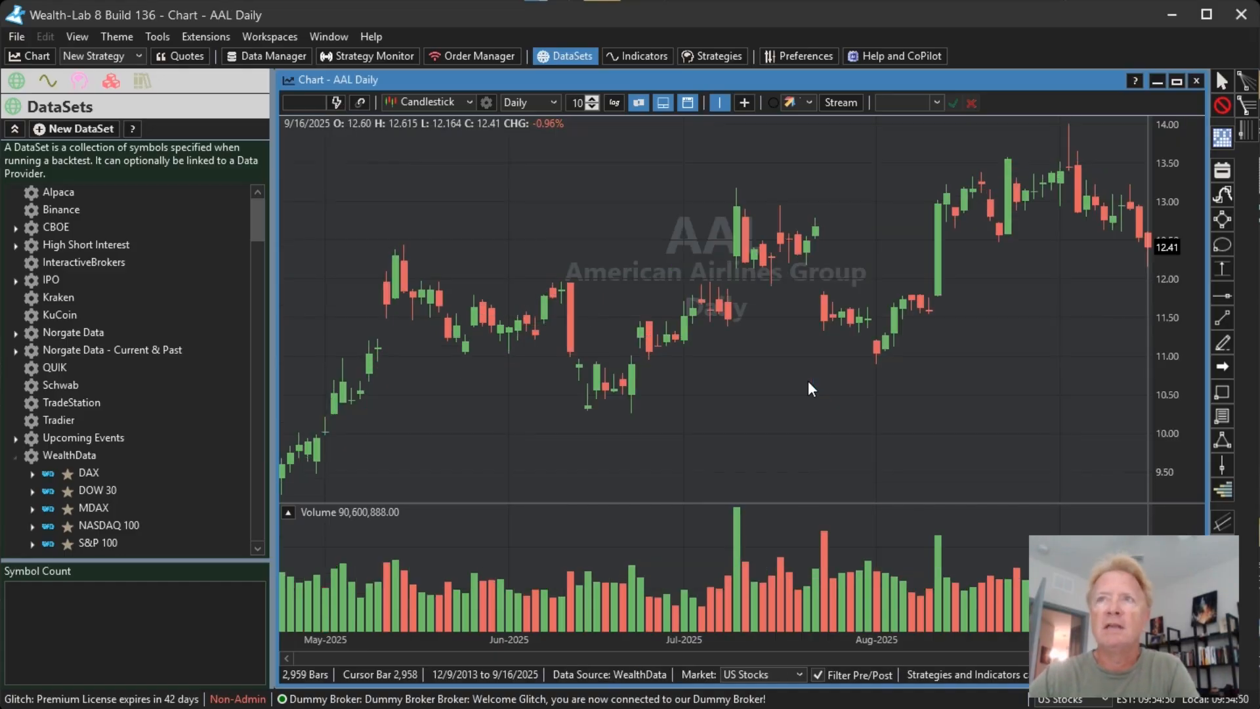
Step: Examine the analyst upgrade and downgrade markers on the AAL chart through 2024 and early 2025
drag(571, 367, 1247, 354)
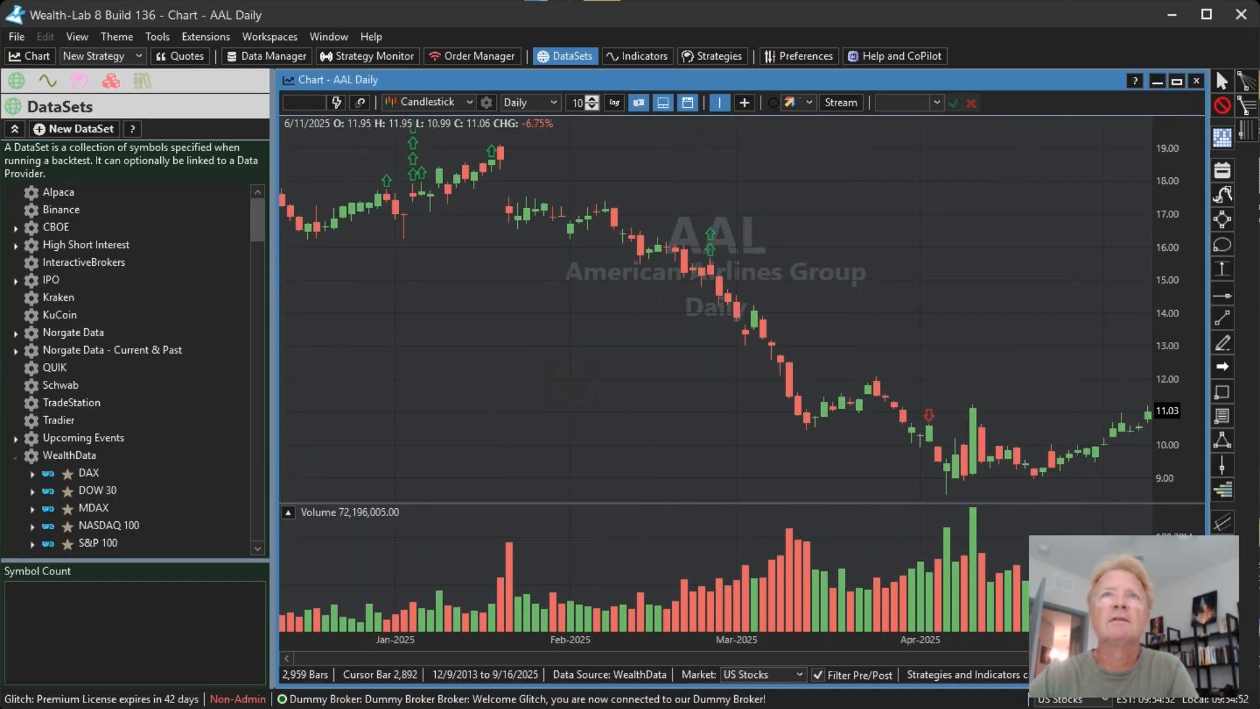
drag(538, 295, 826, 303)
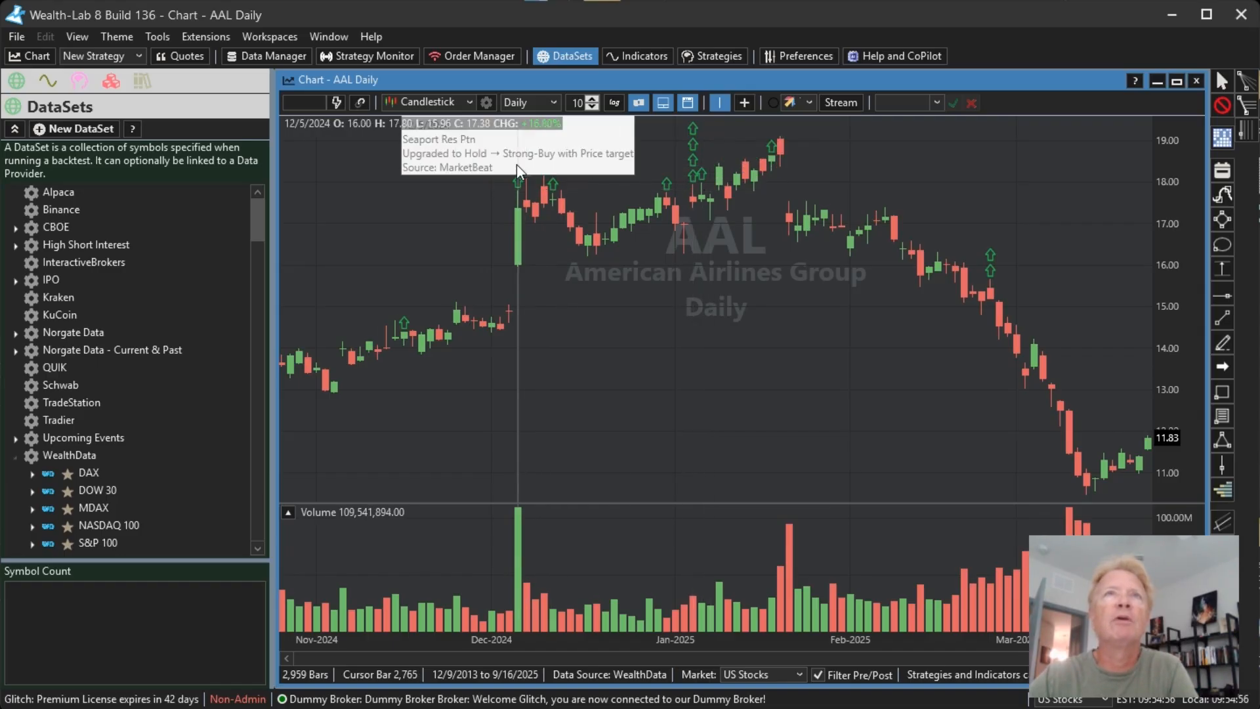
drag(632, 380, 1082, 337)
drag(527, 321, 820, 323)
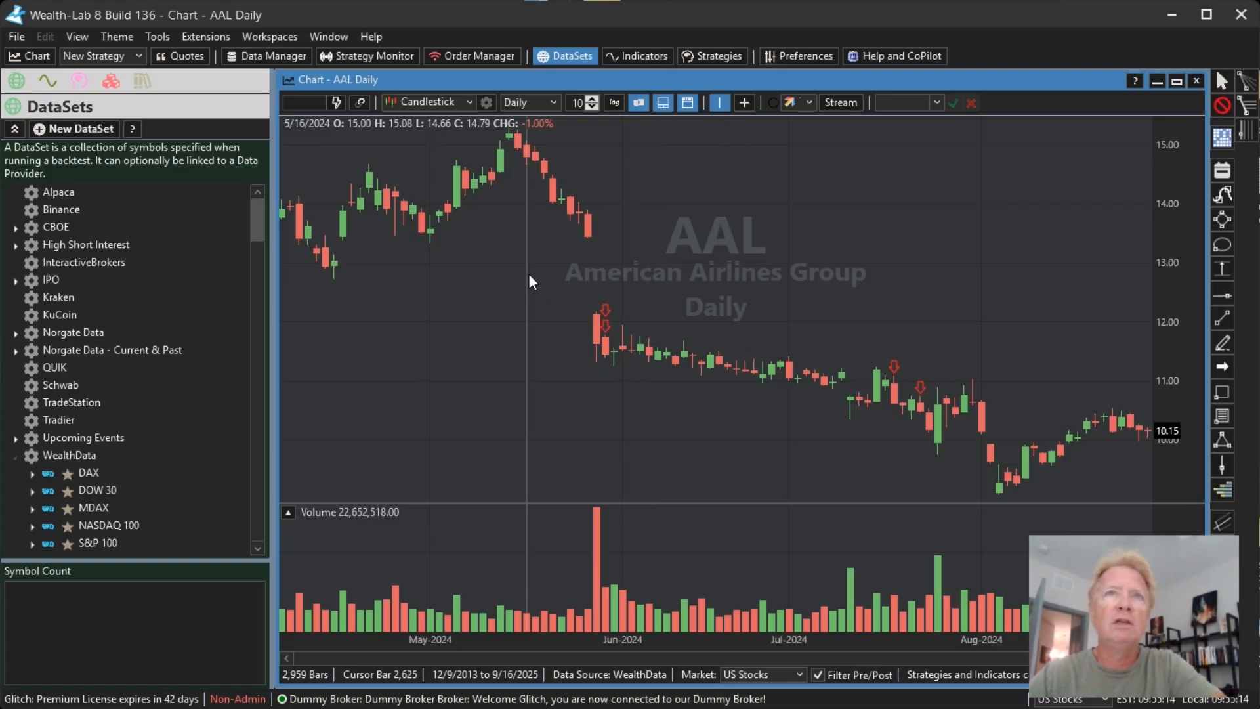
drag(843, 253, 524, 248)
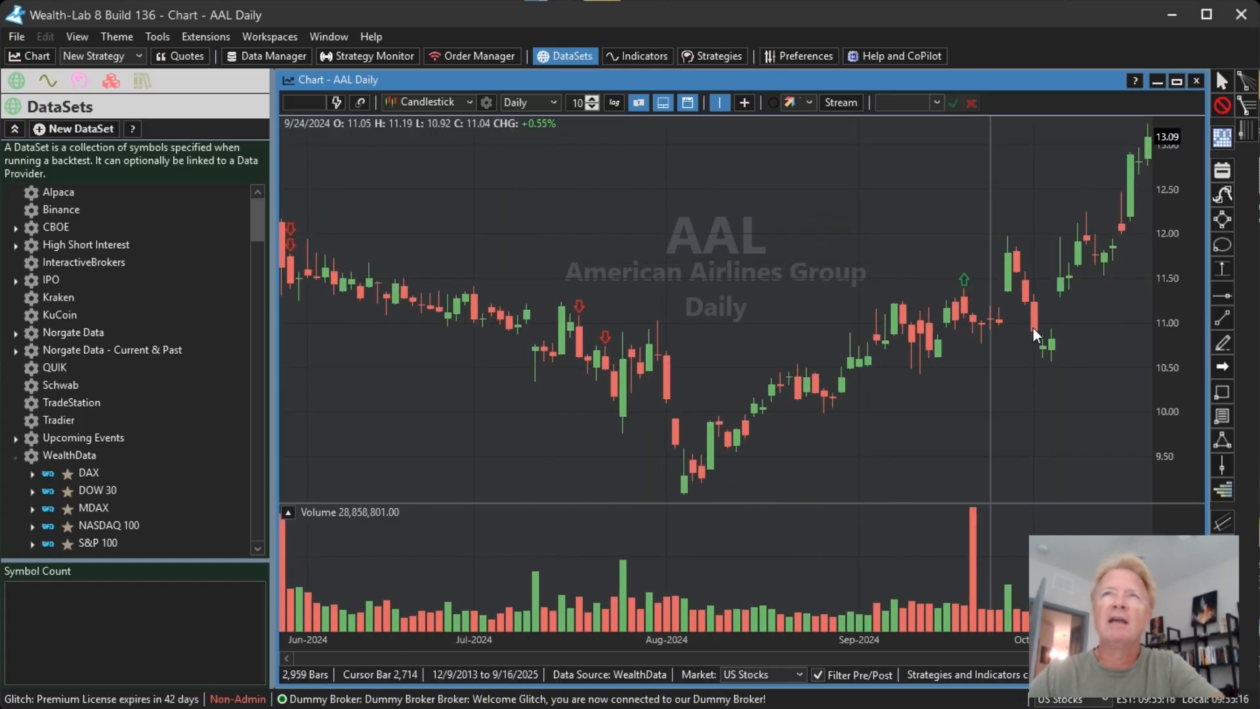
drag(1061, 323, 667, 315)
drag(1016, 236, 752, 257)
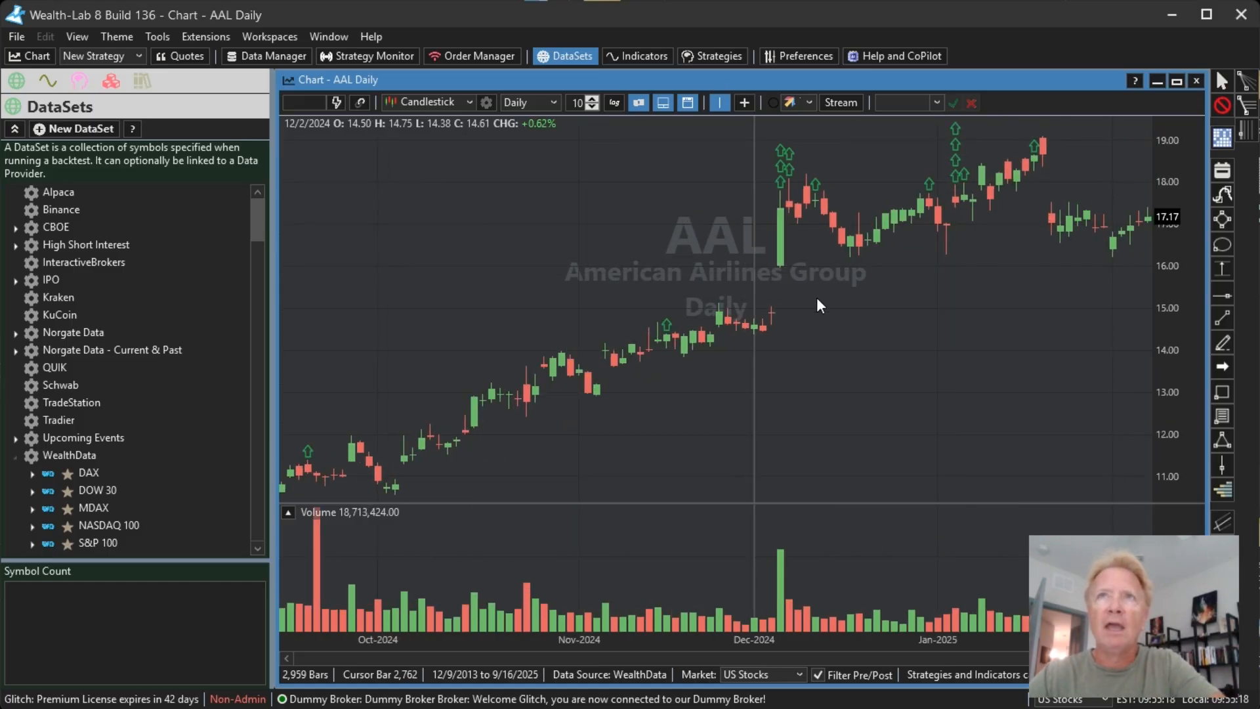
drag(666, 296, 1081, 282)
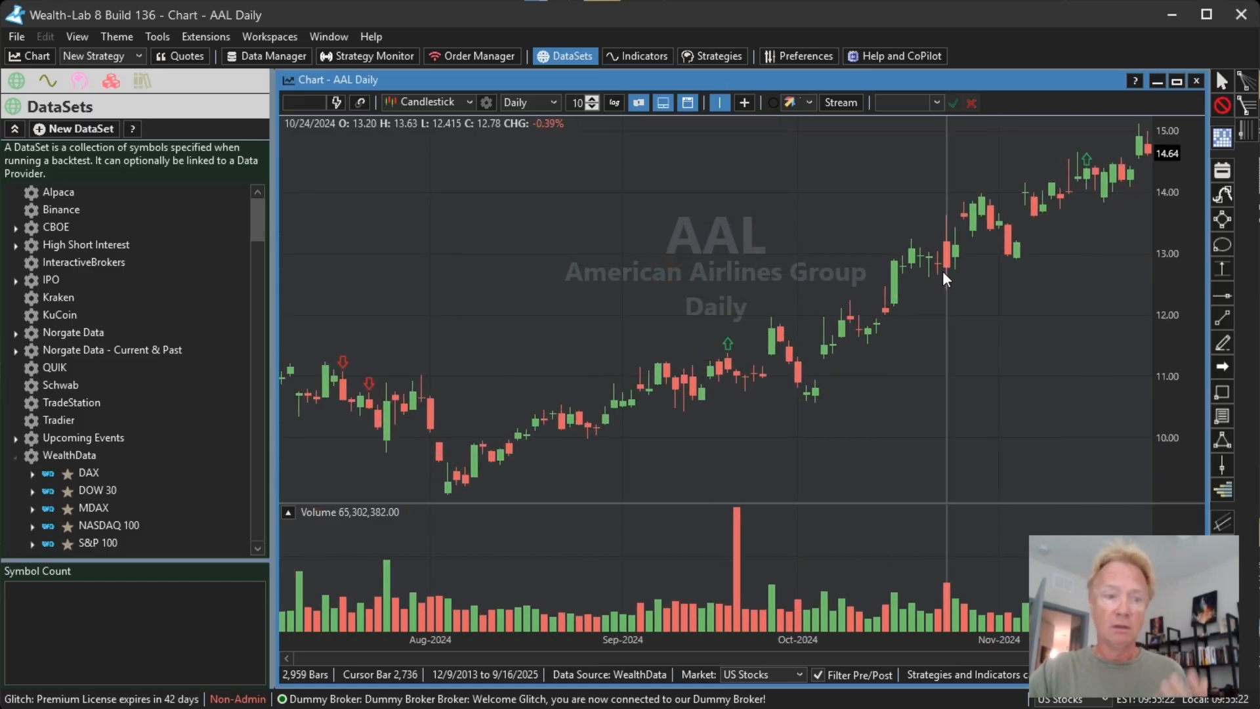
drag(606, 289, 886, 302)
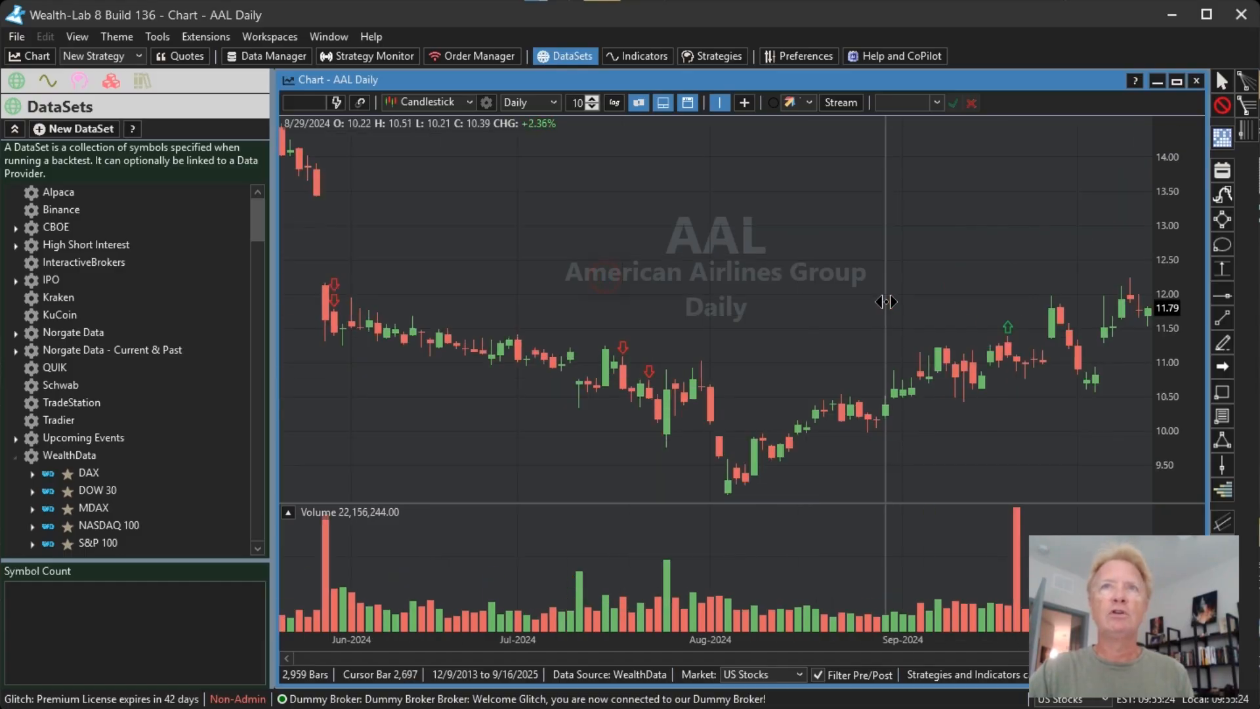
Step: Plot the Fundamentals indicator AnalystScore on the AAL chart in its own pane, with an item year lifespan of 1 and GradientBlocks style
click(79, 82)
click(49, 85)
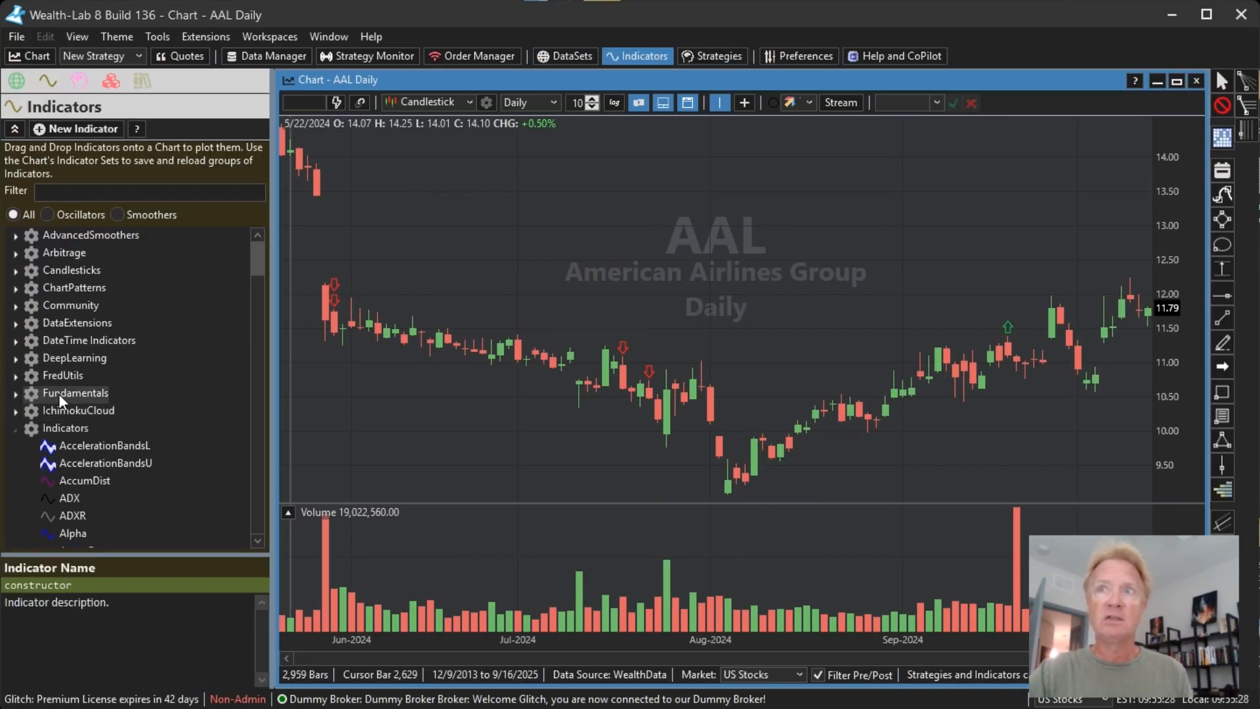
click(15, 392)
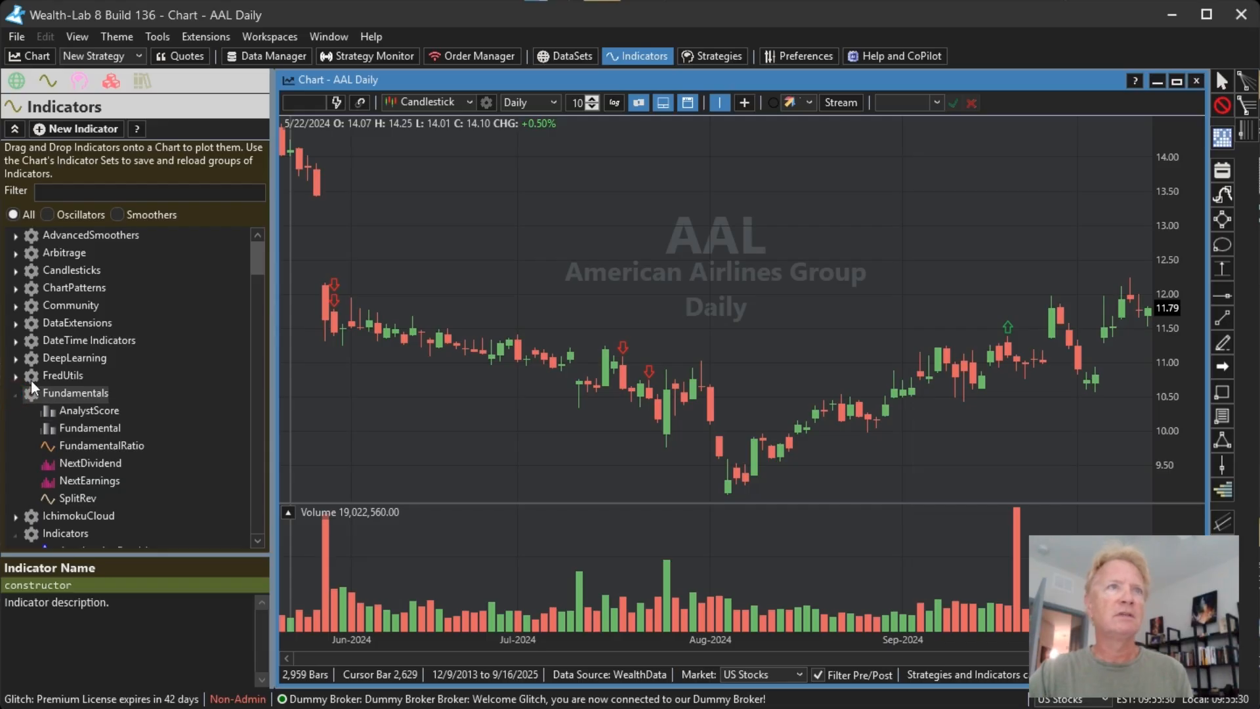
click(88, 410)
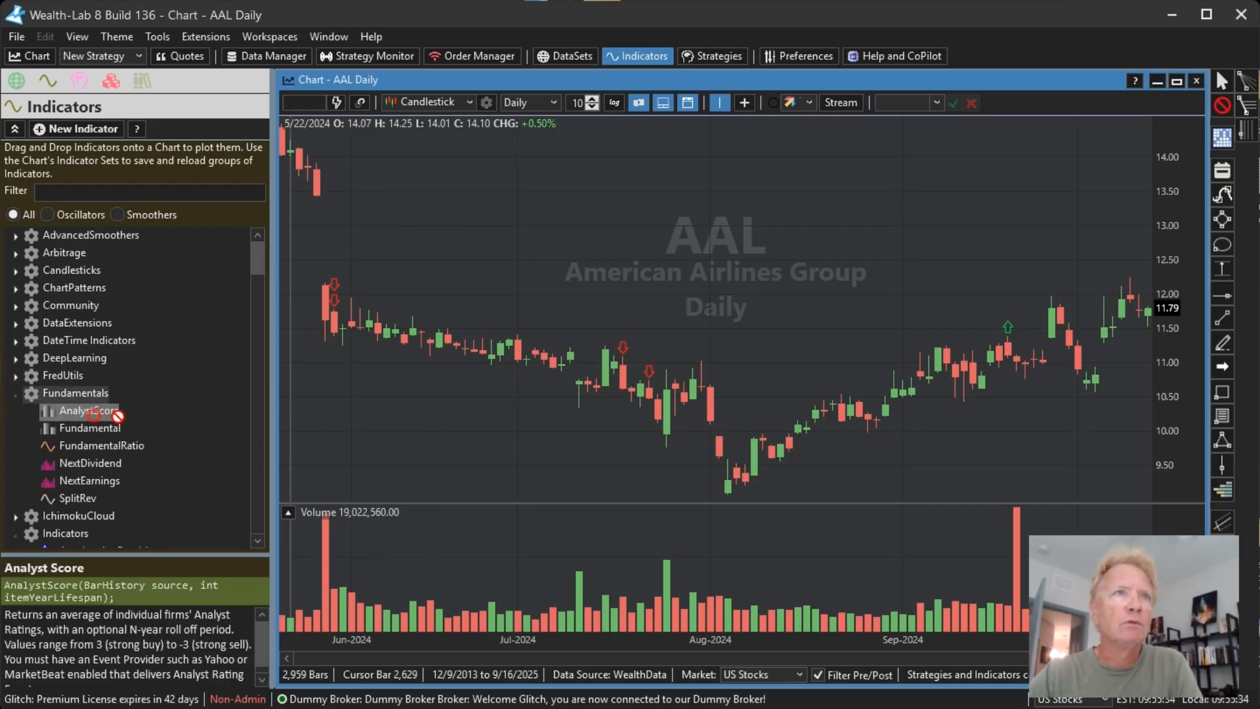
drag(94, 412, 502, 338)
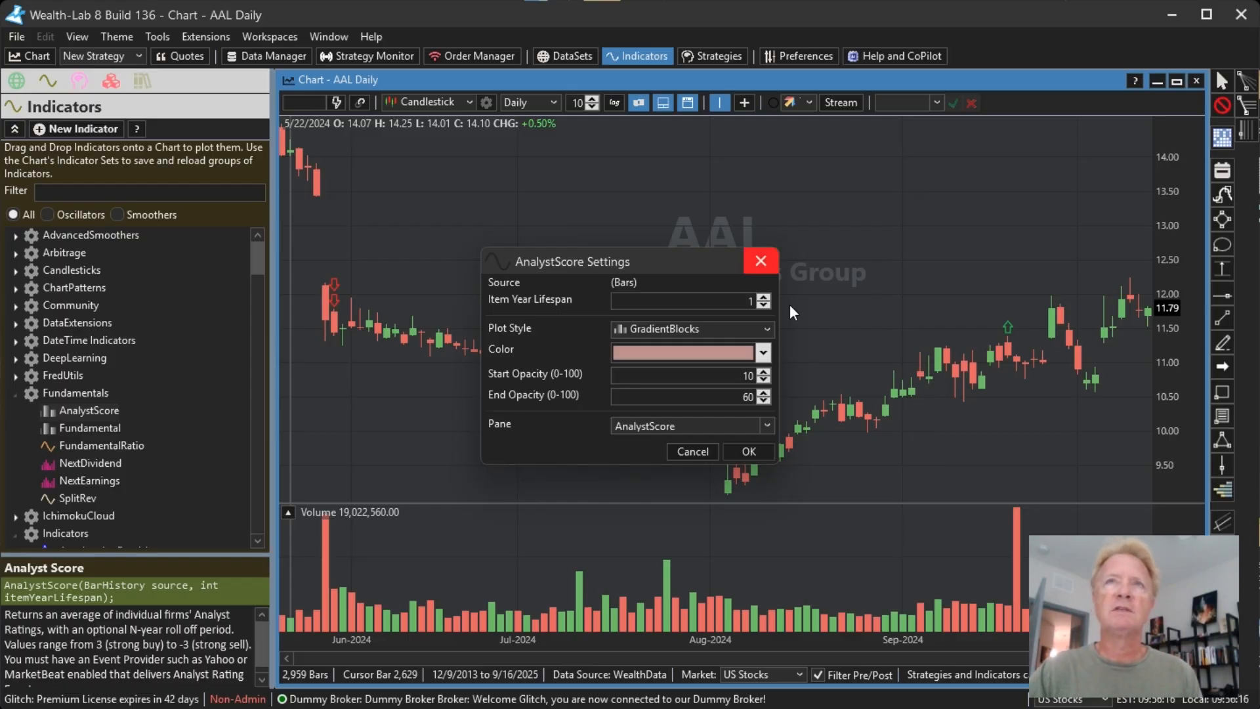
mouse_move(730, 298)
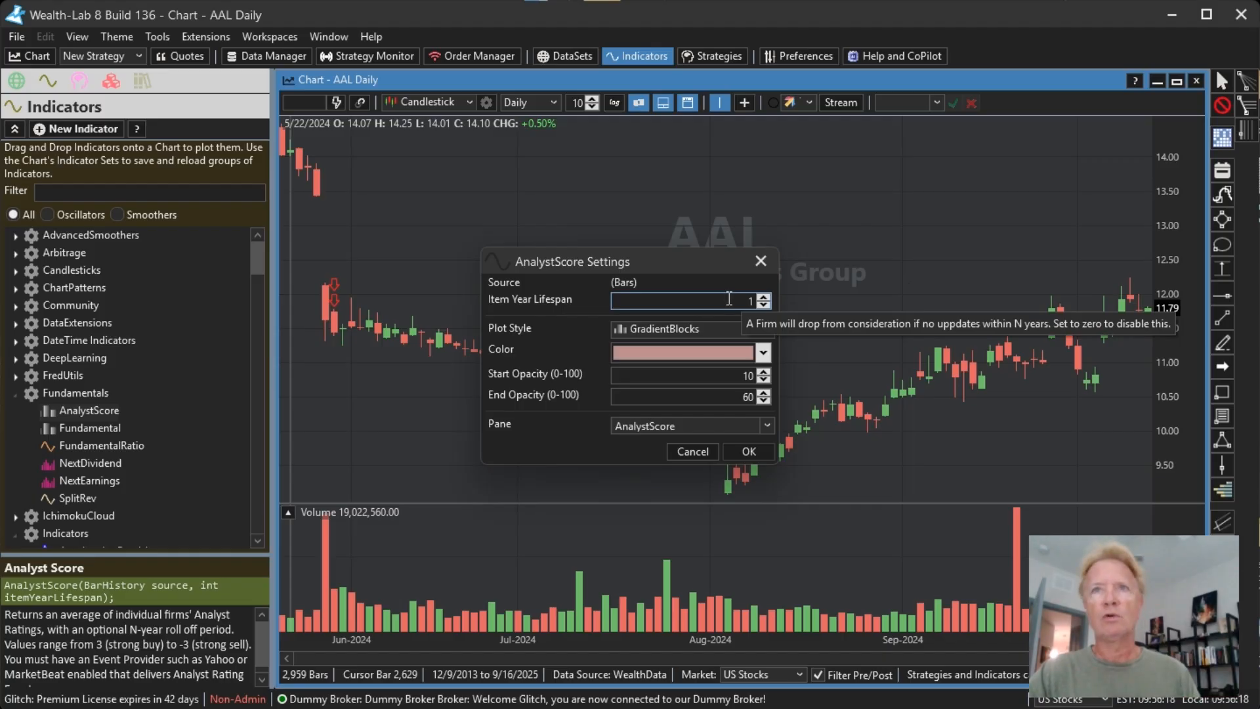
click(736, 453)
Step: Compare the AnalystScore pane with the rating markers and price moves on the AAL chart from late 2023 to September 2025
scroll(722, 427, up, 5)
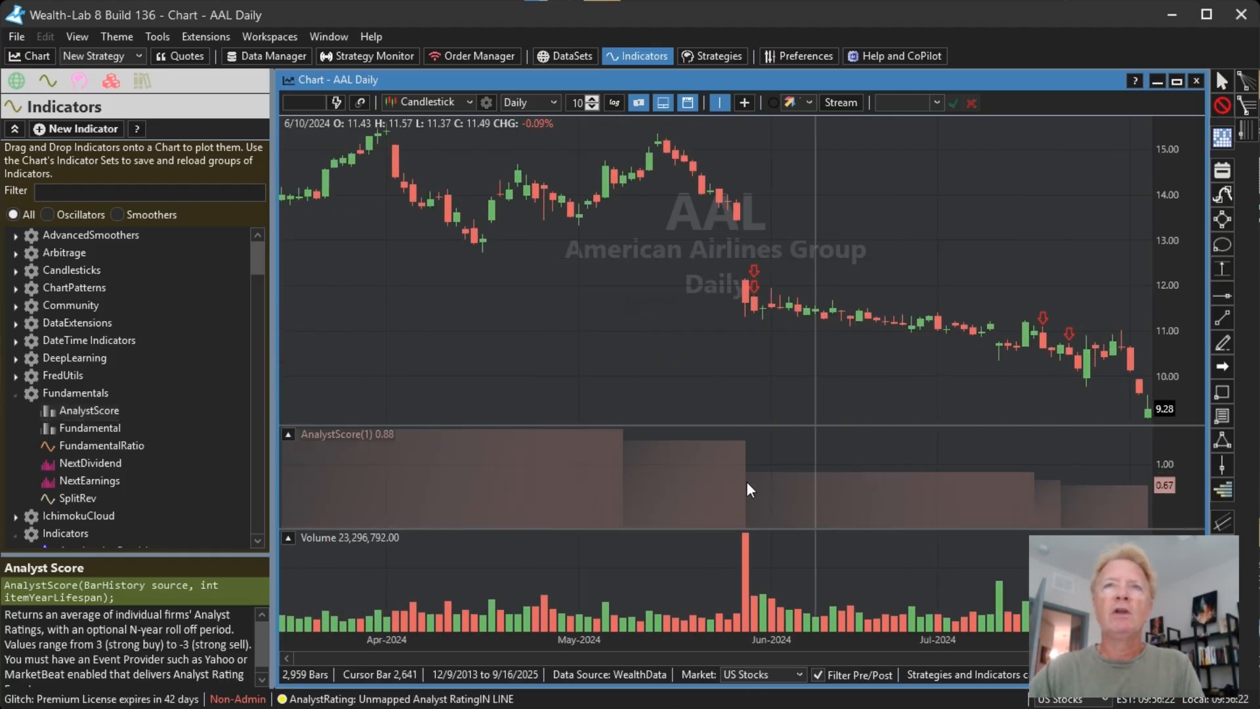
drag(992, 369, 490, 369)
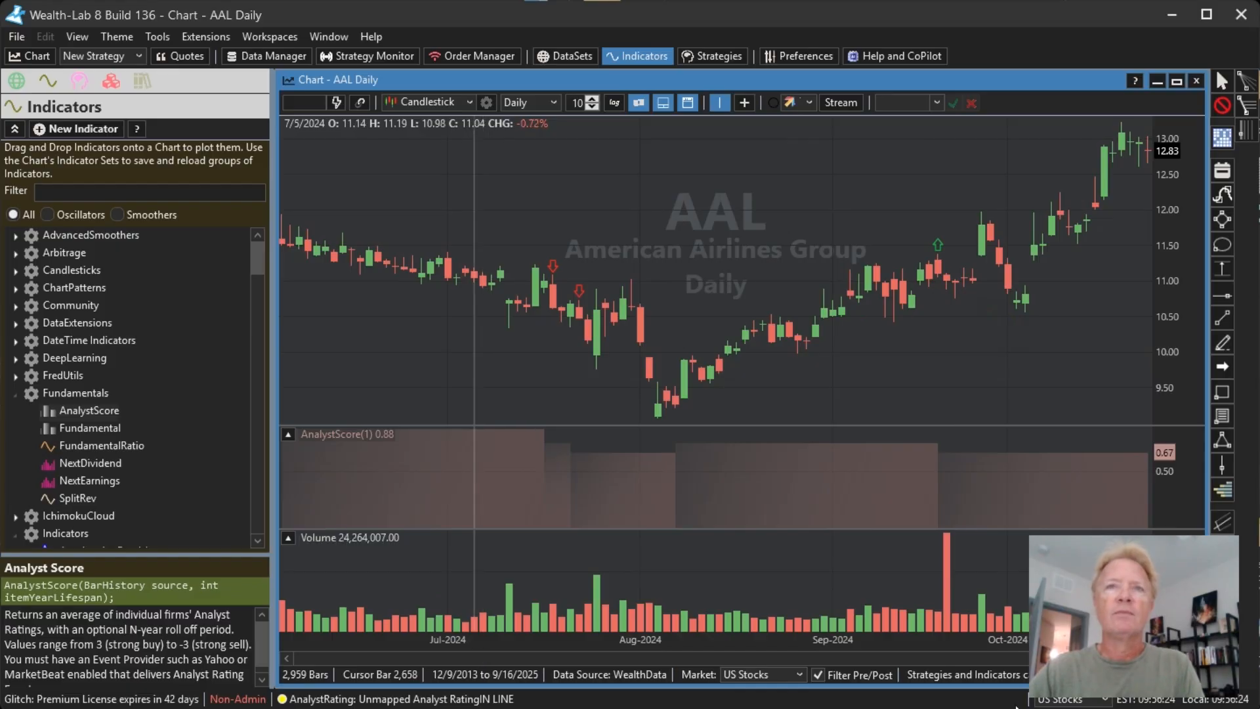
drag(1093, 324, 497, 318)
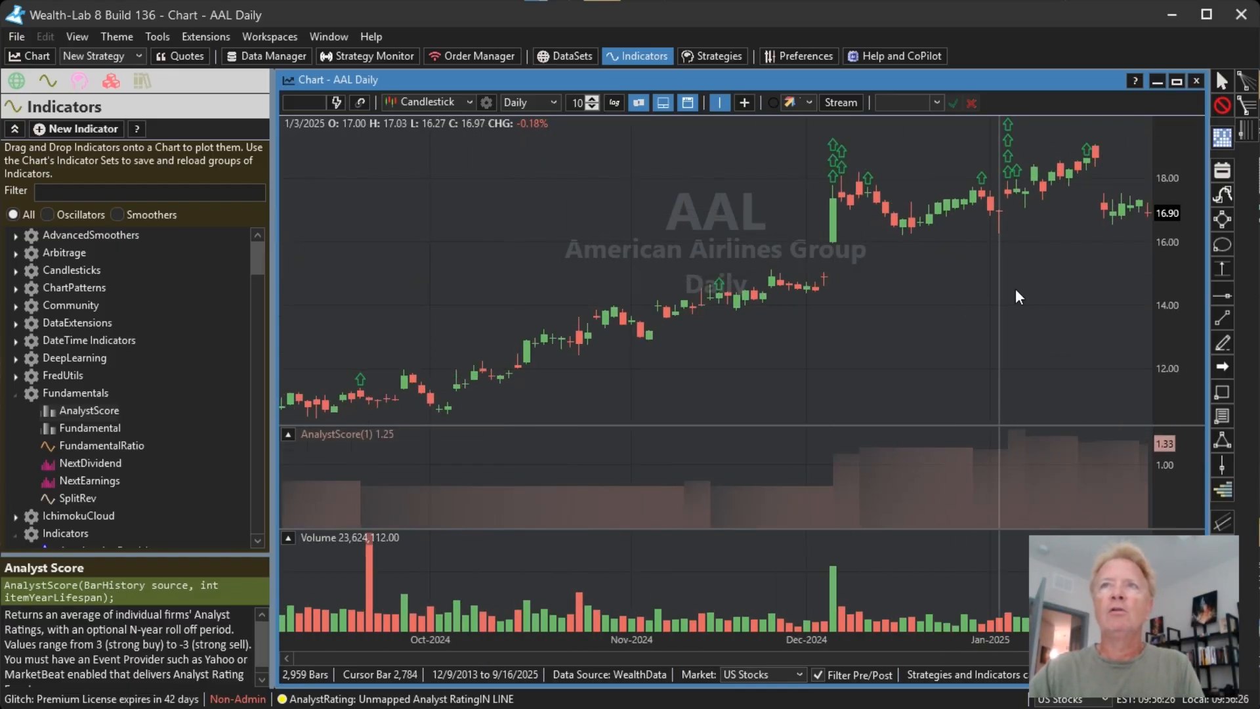
drag(1015, 289, 648, 294)
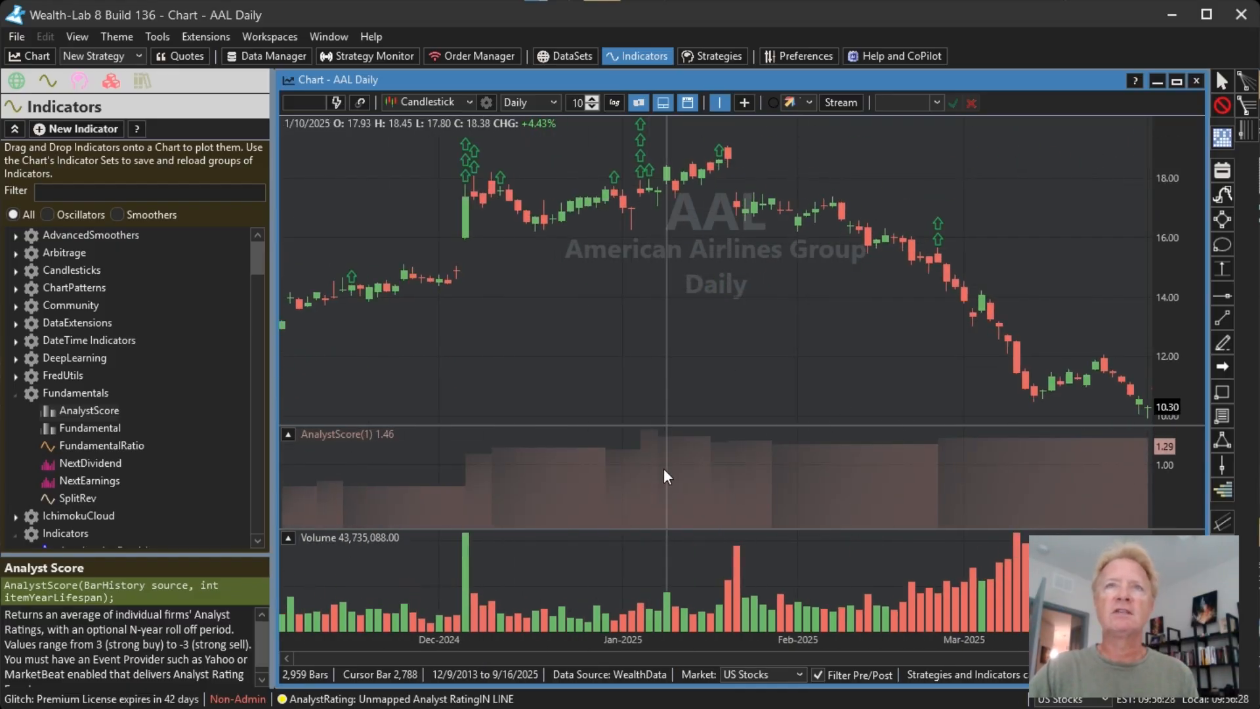
drag(1050, 338, 471, 332)
drag(1043, 336, 461, 376)
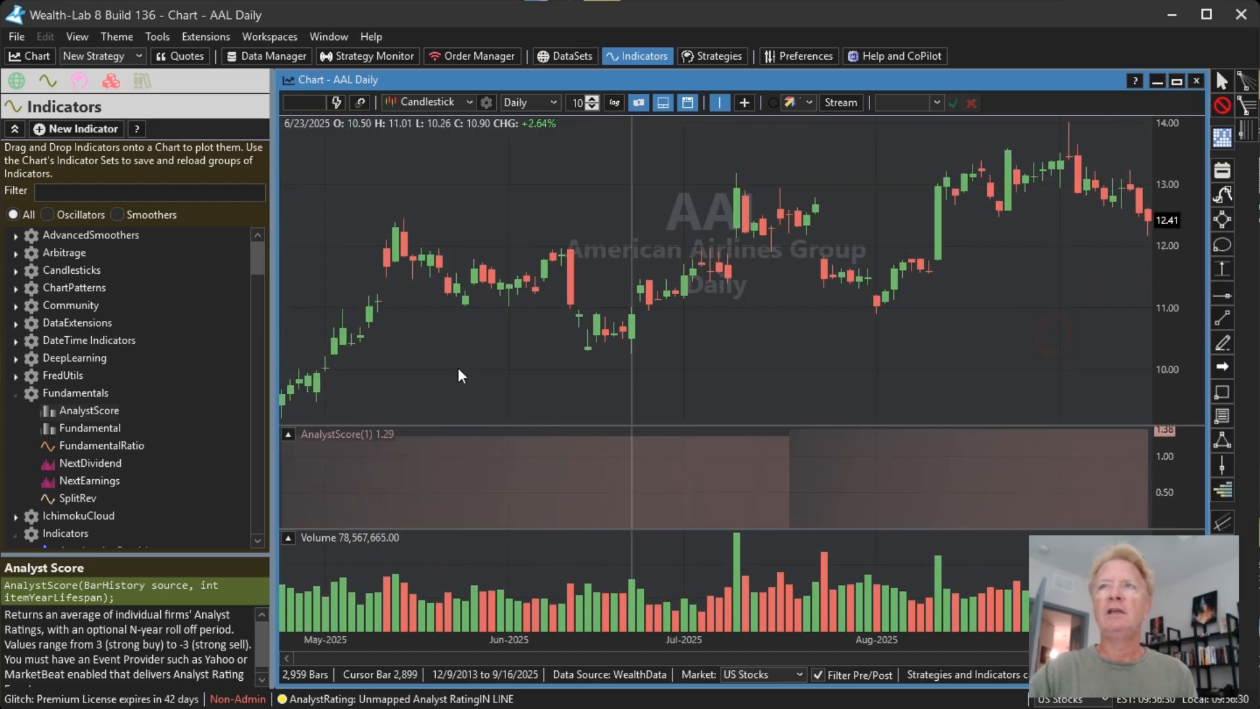
drag(563, 358, 1051, 313)
drag(668, 316, 1116, 296)
drag(736, 308, 1139, 289)
drag(658, 302, 1057, 277)
drag(531, 271, 1017, 262)
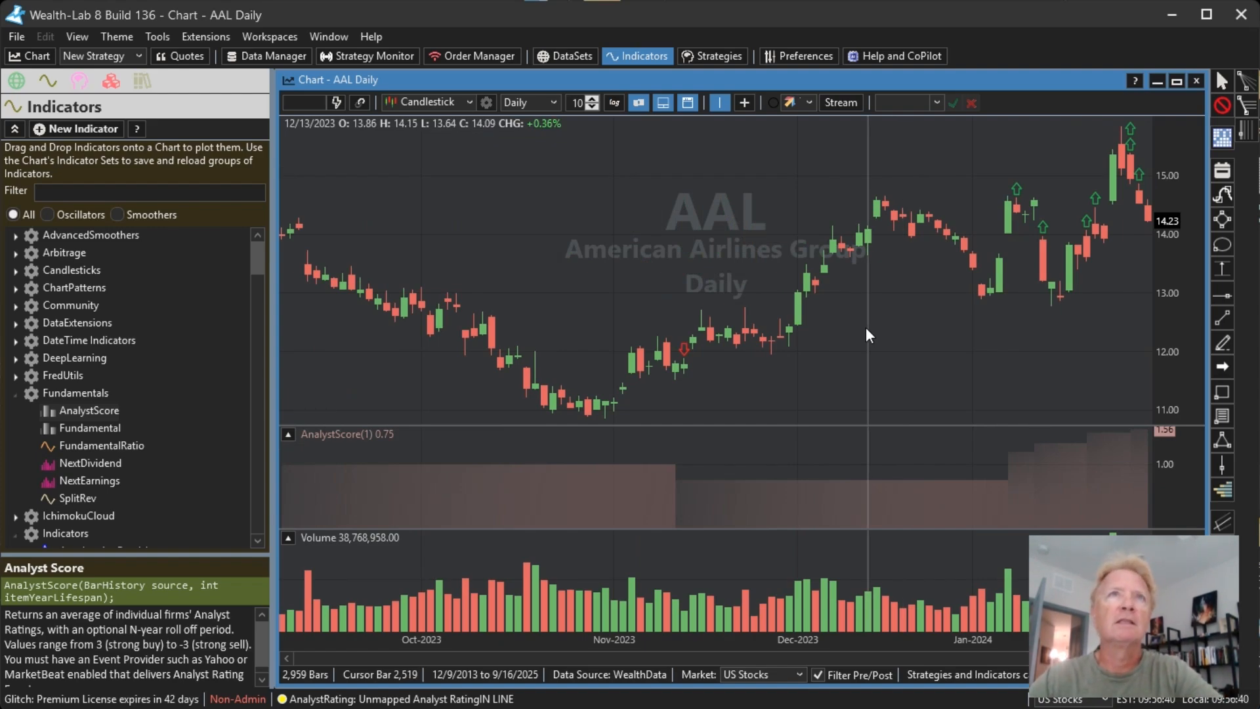
Step: Change the AAL chart style to Point & Line and hide the event markers on the price pane
click(450, 102)
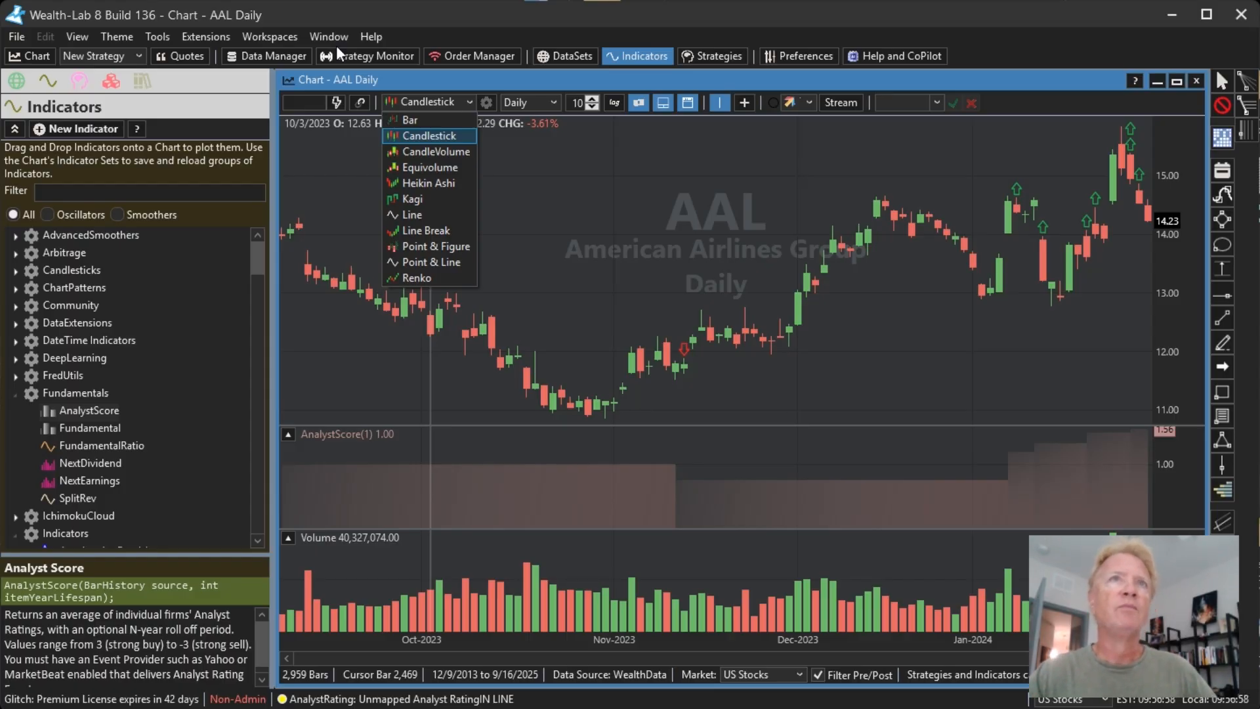
click(445, 267)
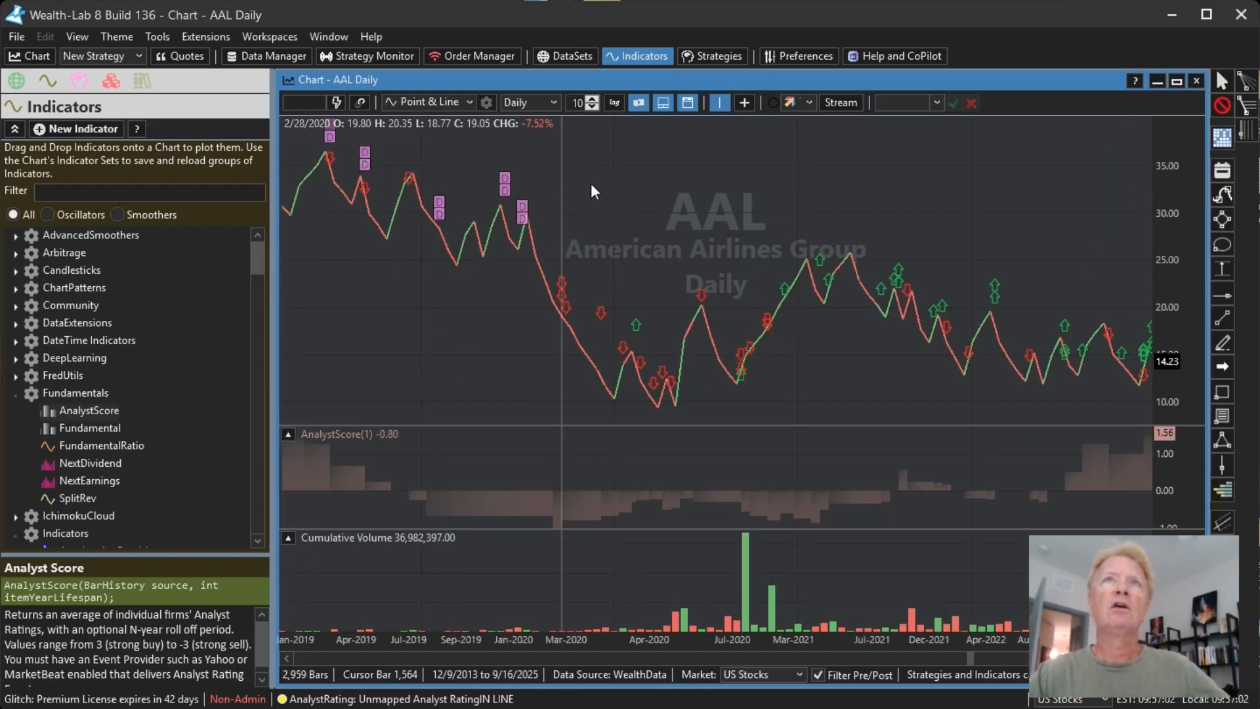
click(639, 102)
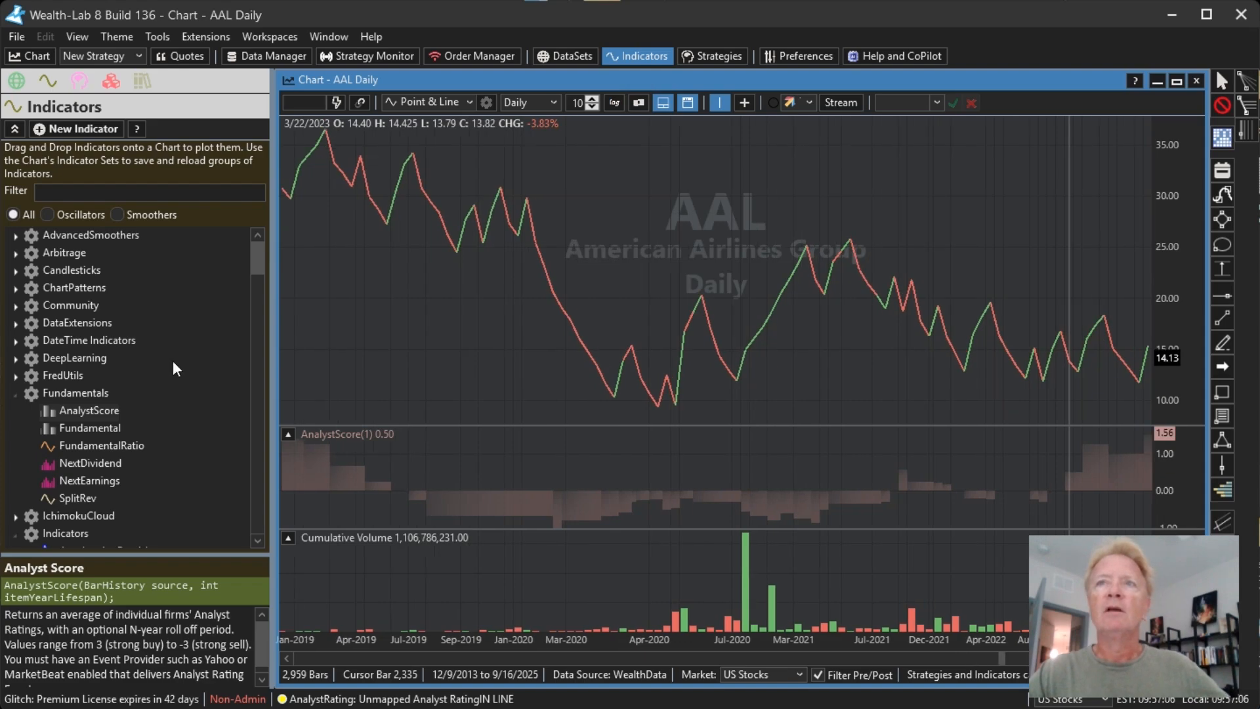
drag(1011, 274, 984, 274)
drag(947, 266, 913, 265)
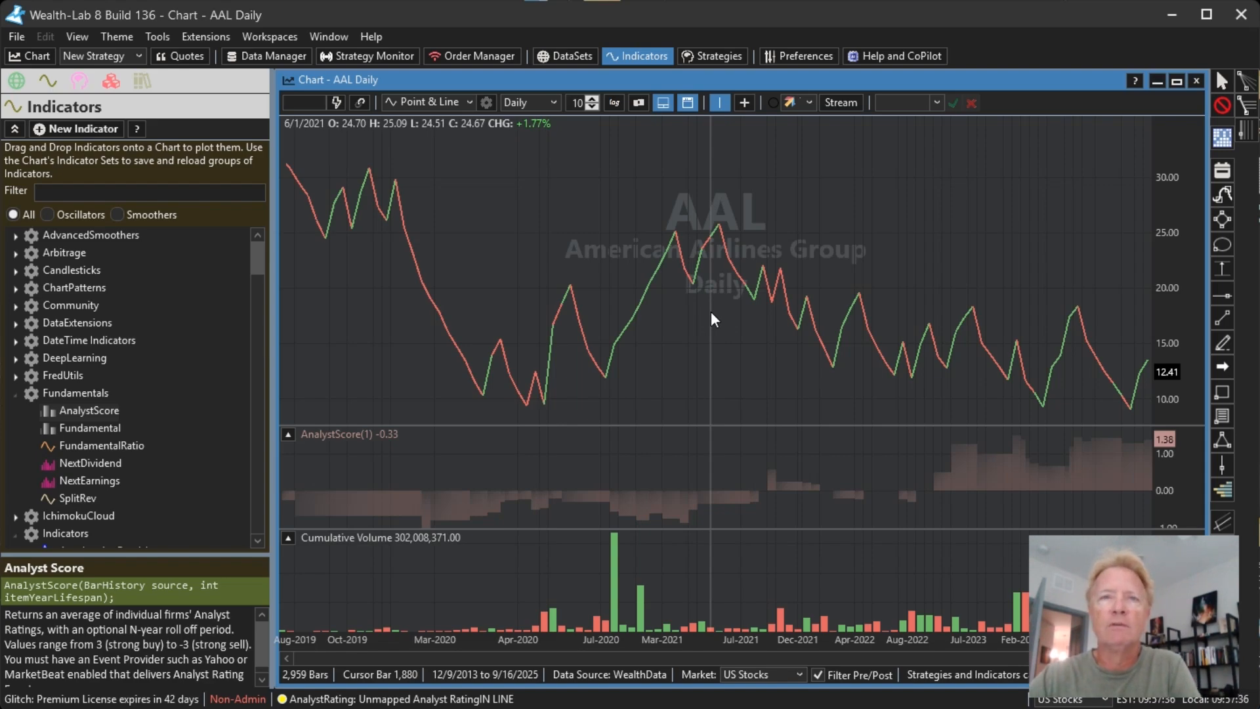
Step: Review the Point & Line chart's box size and reversal boxes settings and accept them as they are
click(485, 103)
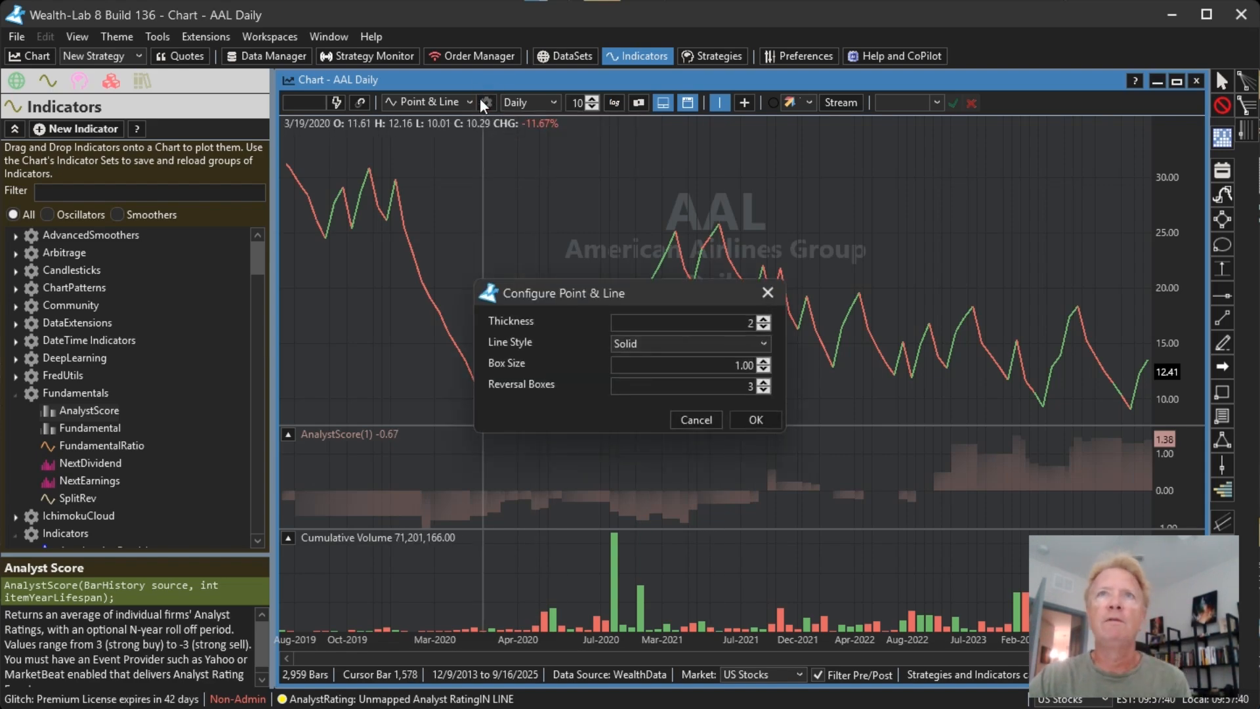
click(617, 365)
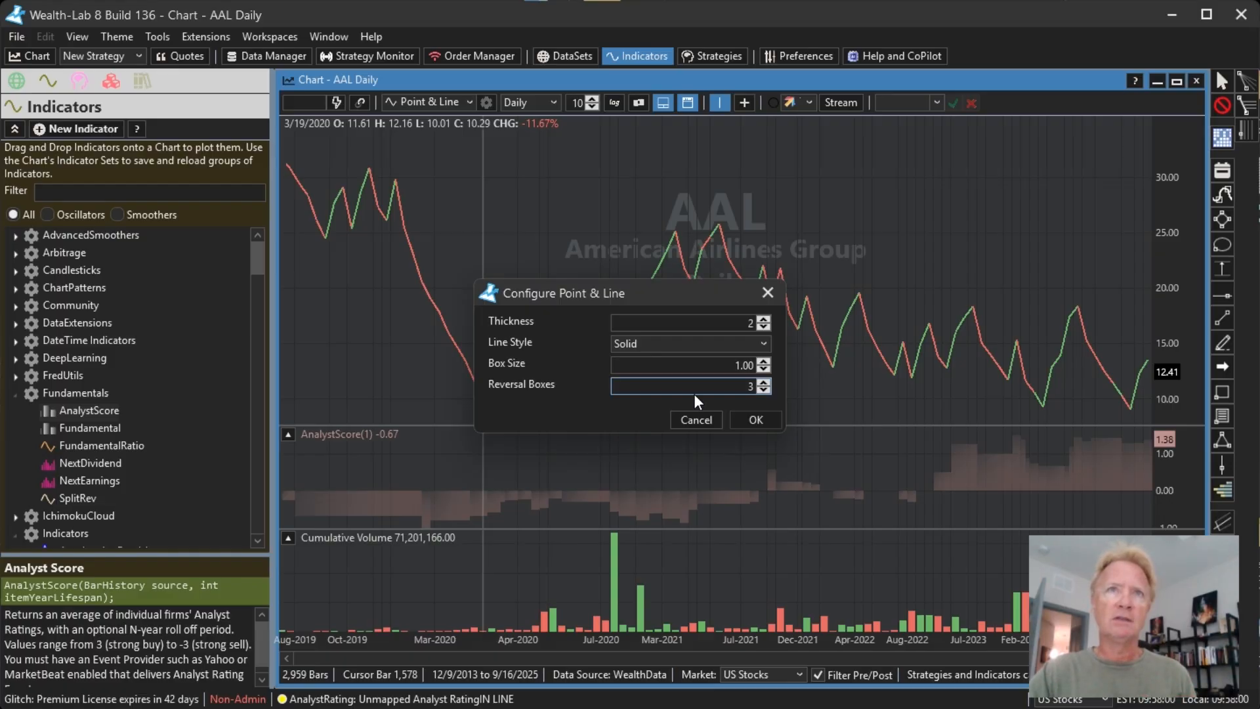
click(721, 365)
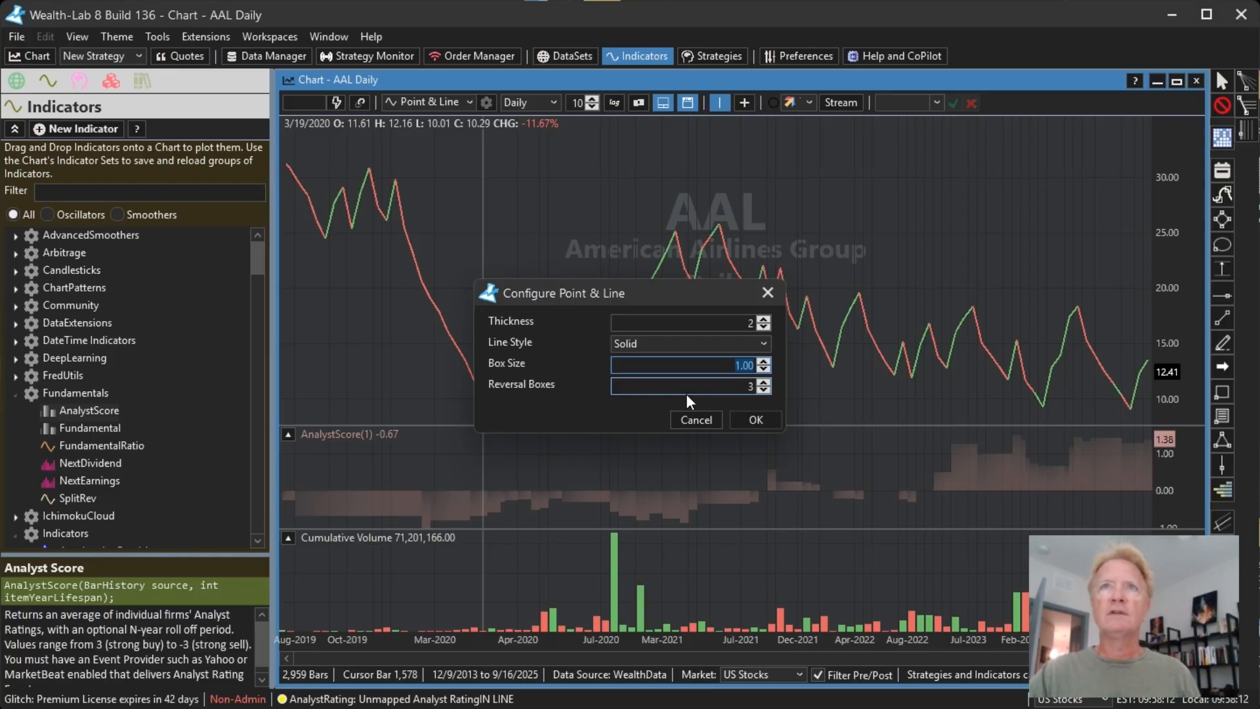
click(765, 422)
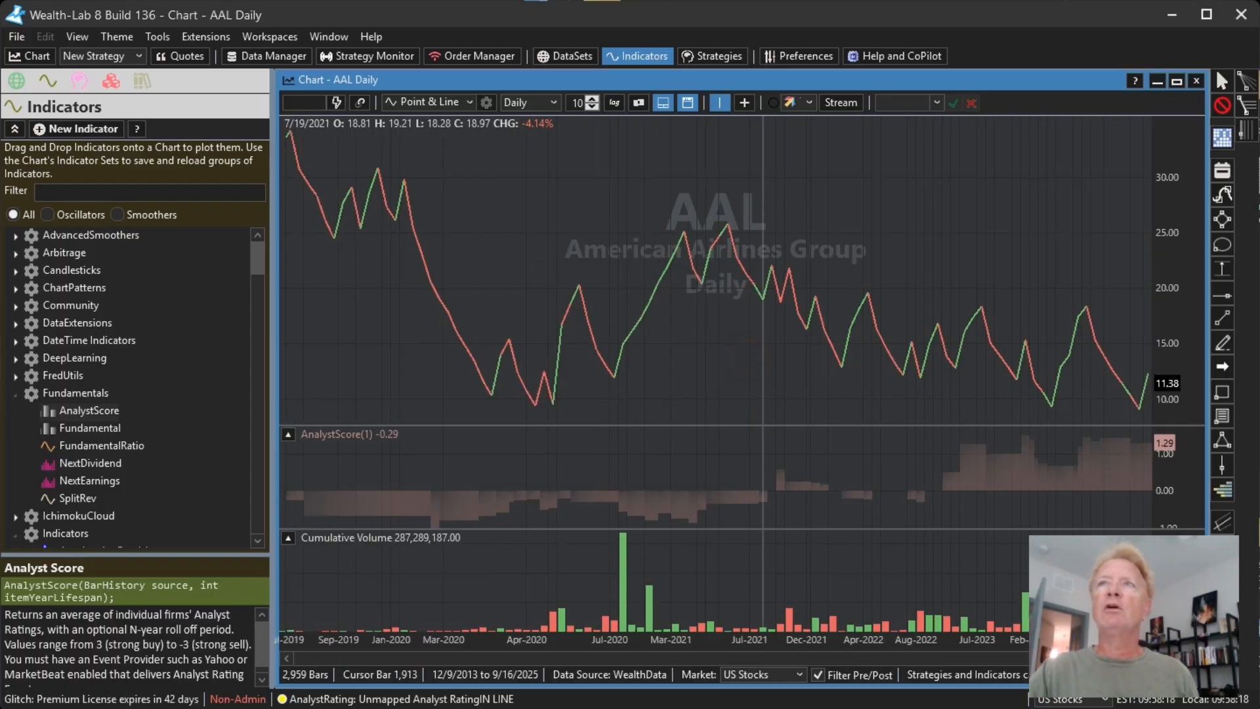